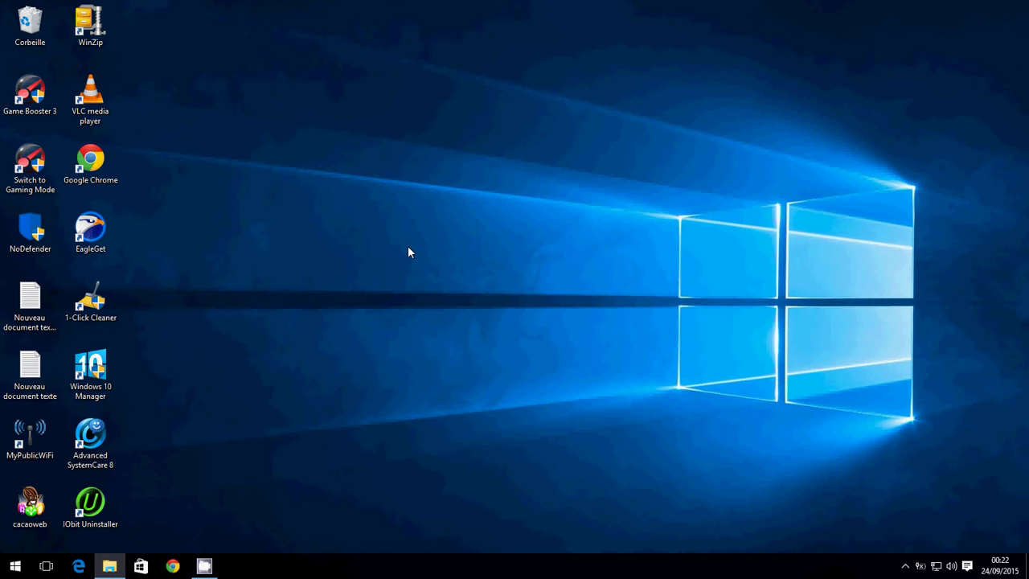
Open the Windows Defender page under Mise à jour et sécurité in the Windows settings
{"action": "left_click", "coordinate": [10, 570]}
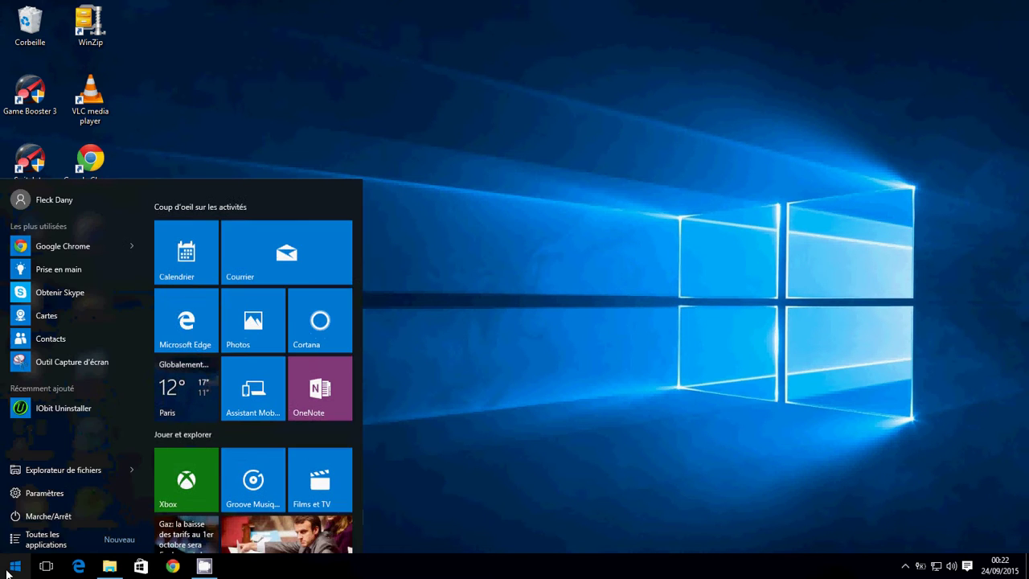
{"action": "left_click", "coordinate": [43, 493]}
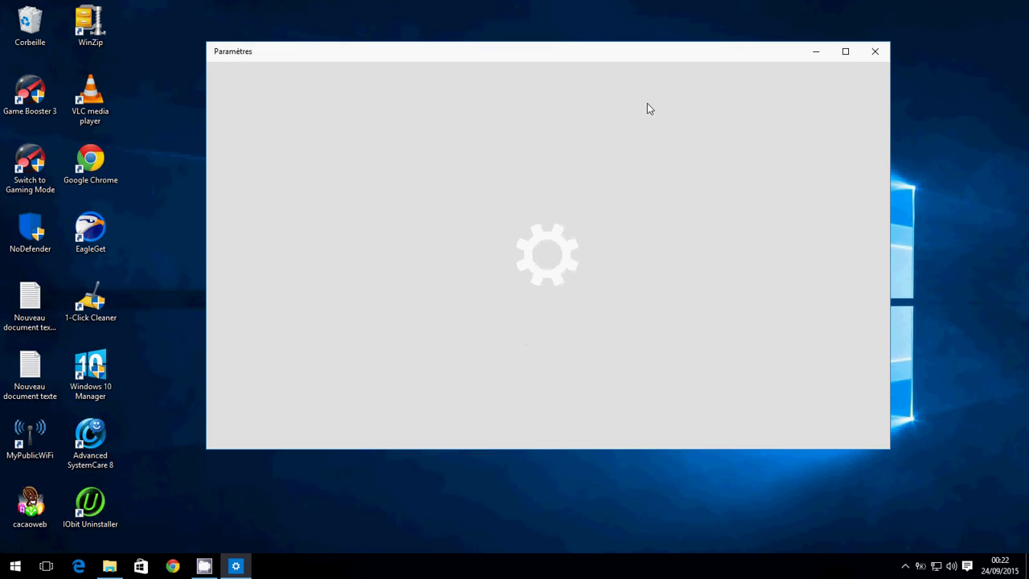
{"action": "left_click_drag", "start_coordinate": [595, 57], "coordinate": [485, 57]}
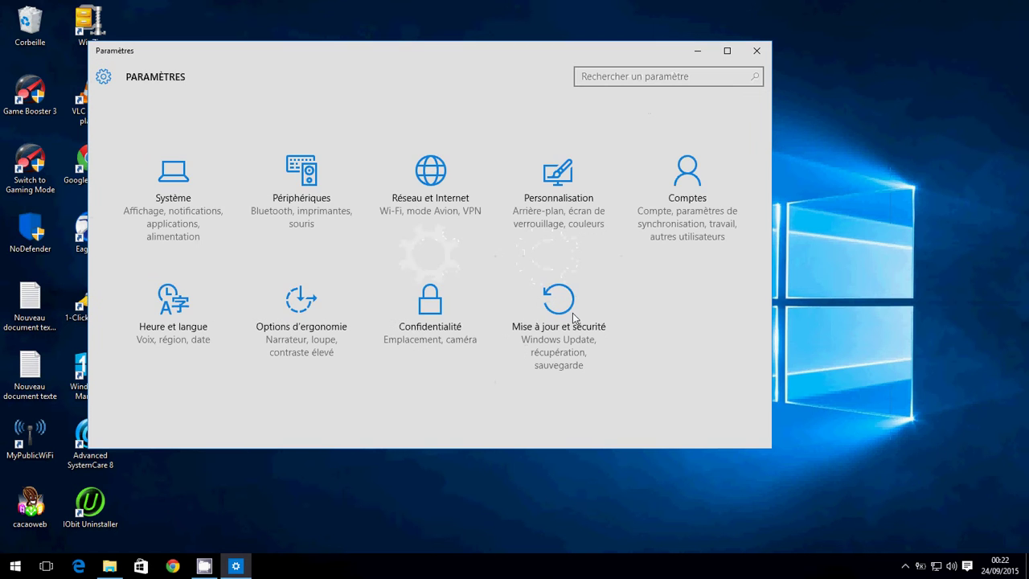
{"action": "left_click", "coordinate": [573, 319]}
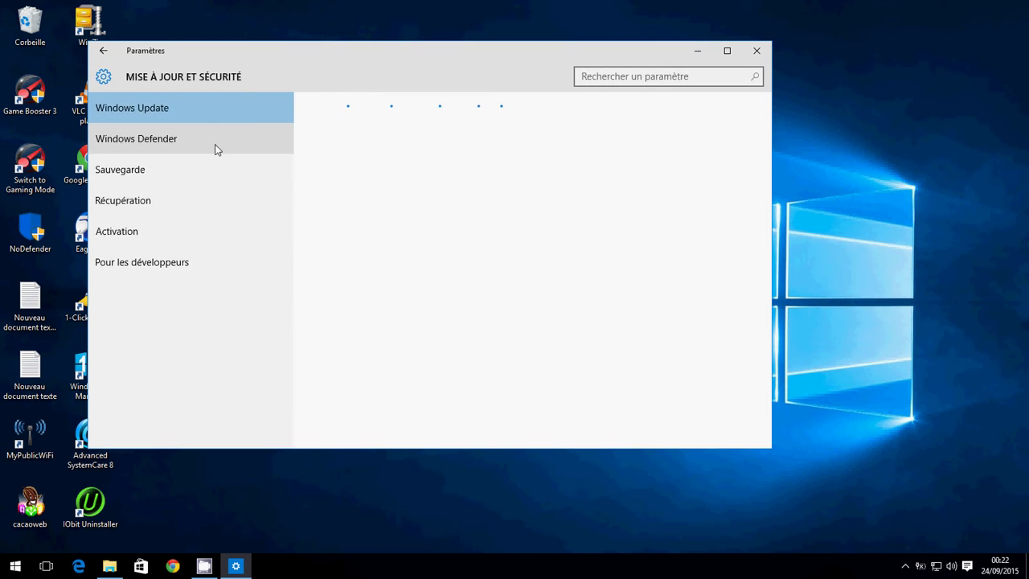
{"action": "left_click", "coordinate": [214, 148]}
Review the Windows Defender protection, sample submission and exclusion settings, and close the settings window
{"action": "scroll", "coordinate": [397, 201], "scroll_direction": "down", "scroll_amount": 3}
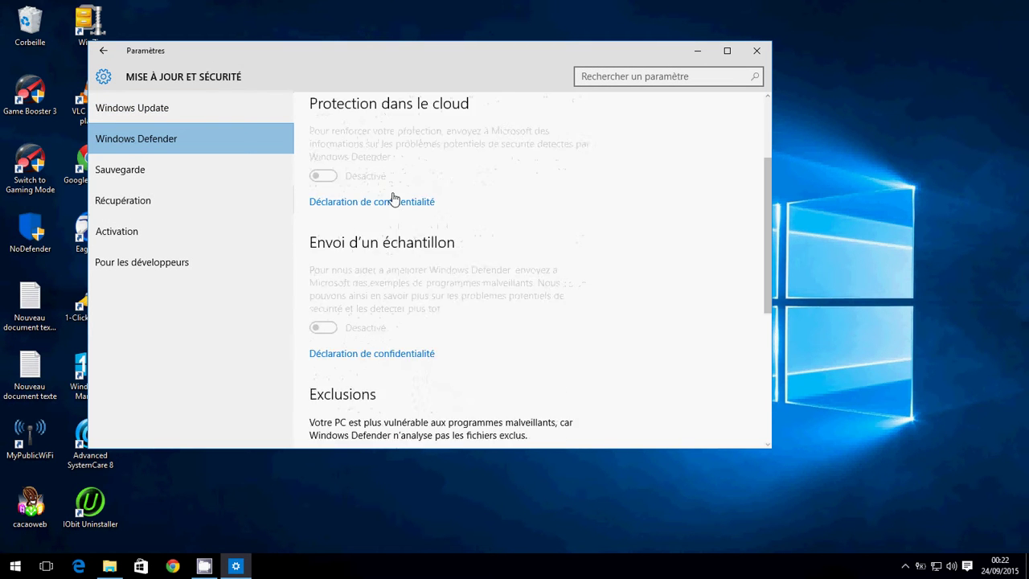
{"action": "scroll", "coordinate": [393, 200], "scroll_direction": "up", "scroll_amount": 3}
{"action": "scroll", "coordinate": [393, 200], "scroll_direction": "down", "scroll_amount": 1}
{"action": "scroll", "coordinate": [393, 199], "scroll_direction": "down", "scroll_amount": 3}
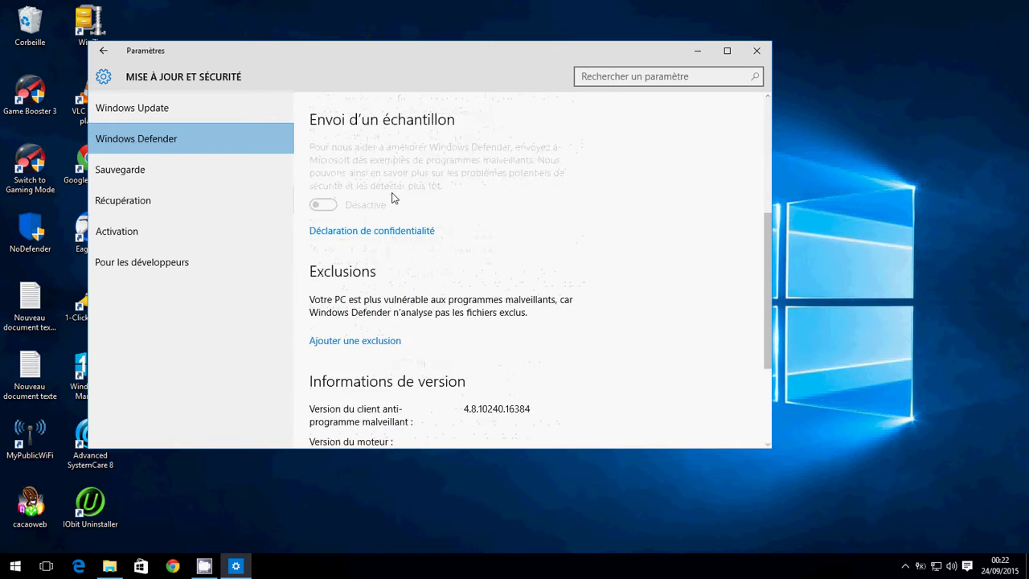
{"action": "scroll", "coordinate": [390, 198], "scroll_direction": "up", "scroll_amount": 4}
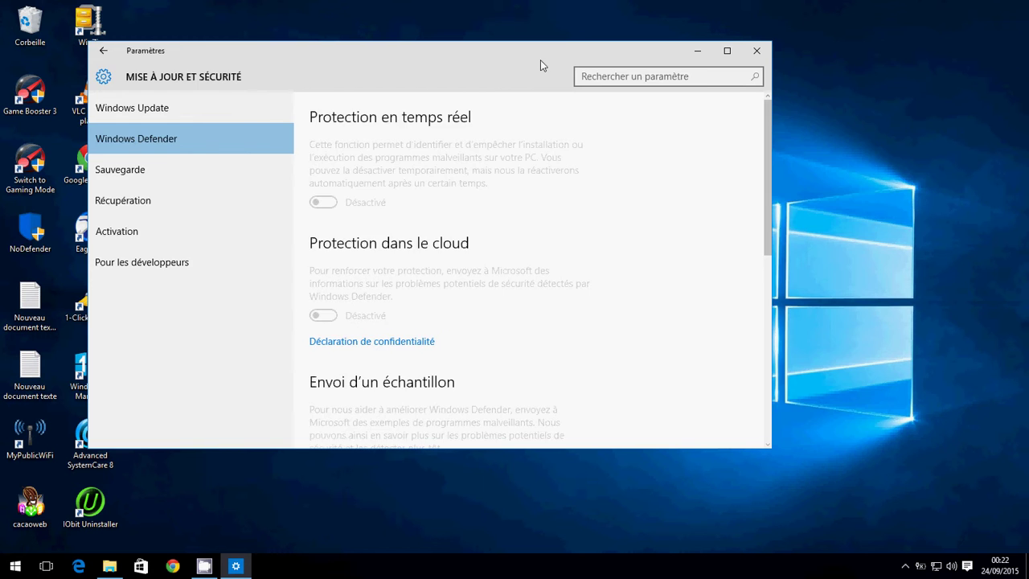
{"action": "left_click_drag", "start_coordinate": [541, 59], "coordinate": [634, 51]}
{"action": "left_click", "coordinate": [853, 51]}
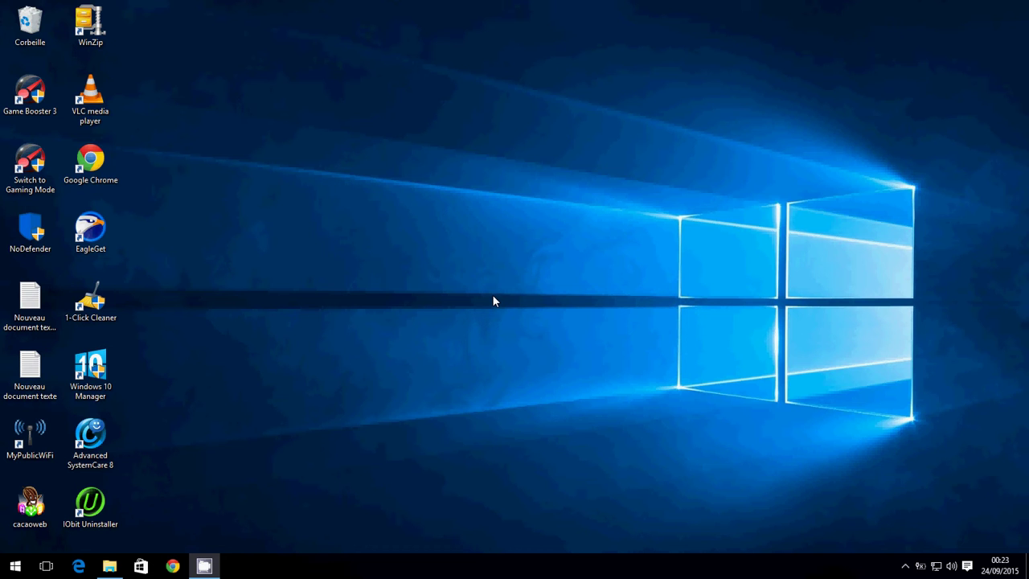
Launch NoDefender and advance its wizard from the introduction to Step 1
{"action": "double_click", "coordinate": [30, 229]}
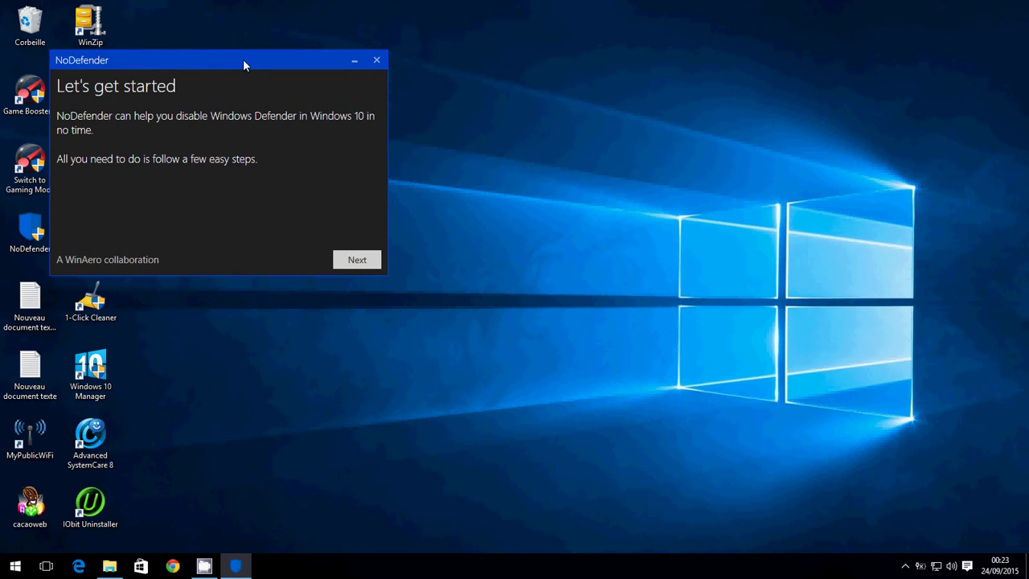
{"action": "left_click_drag", "start_coordinate": [243, 58], "coordinate": [461, 67]}
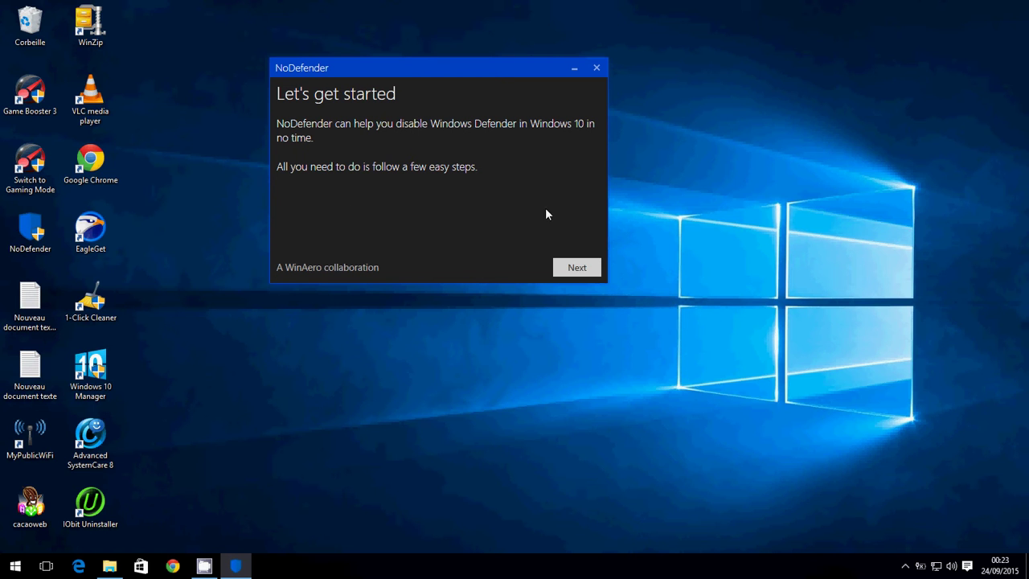
{"action": "left_click", "coordinate": [576, 266]}
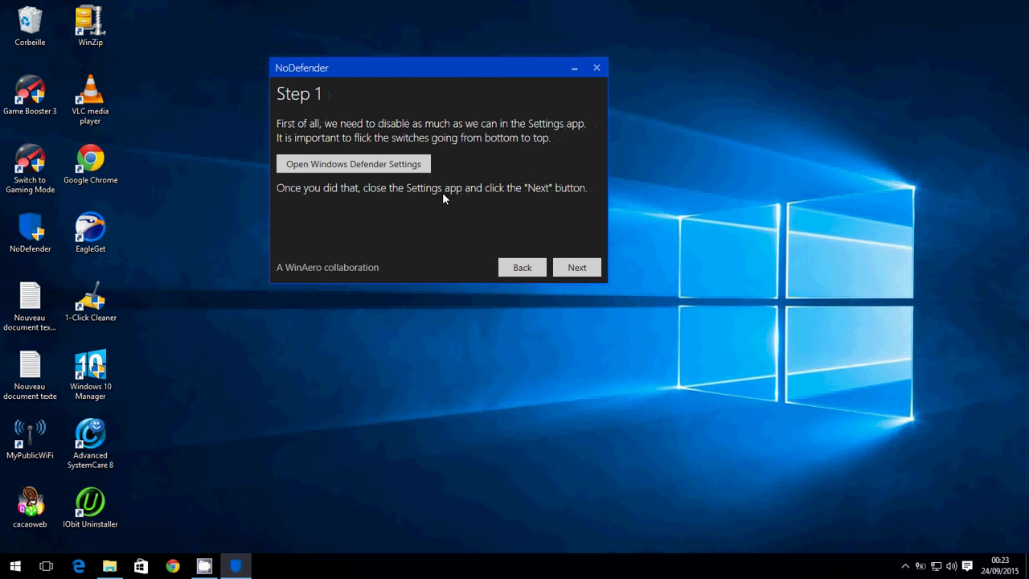
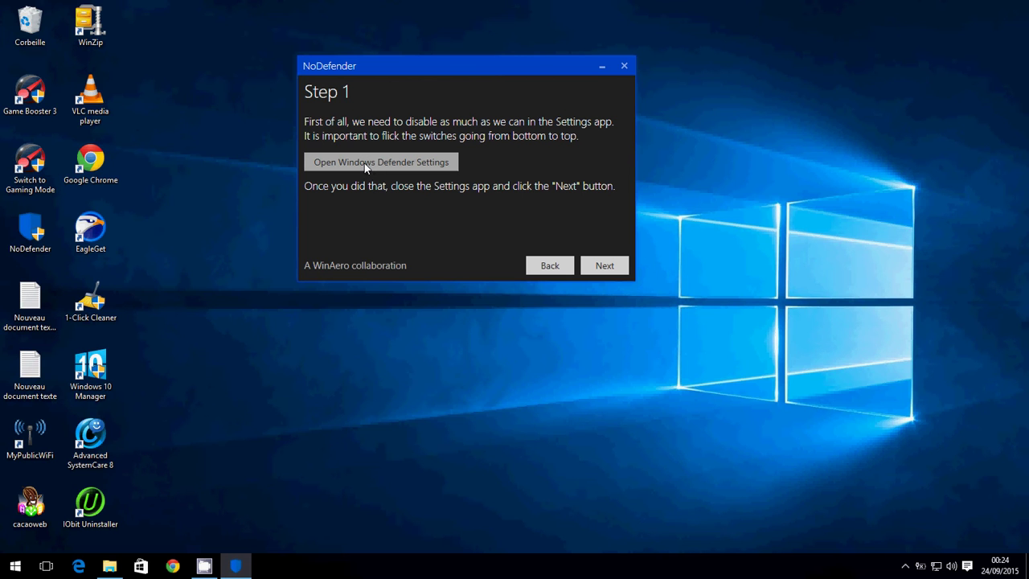
Open the Windows Defender settings from NoDefender's Step 1, check the protection switches, and minimize the settings window
{"action": "left_click", "coordinate": [364, 164]}
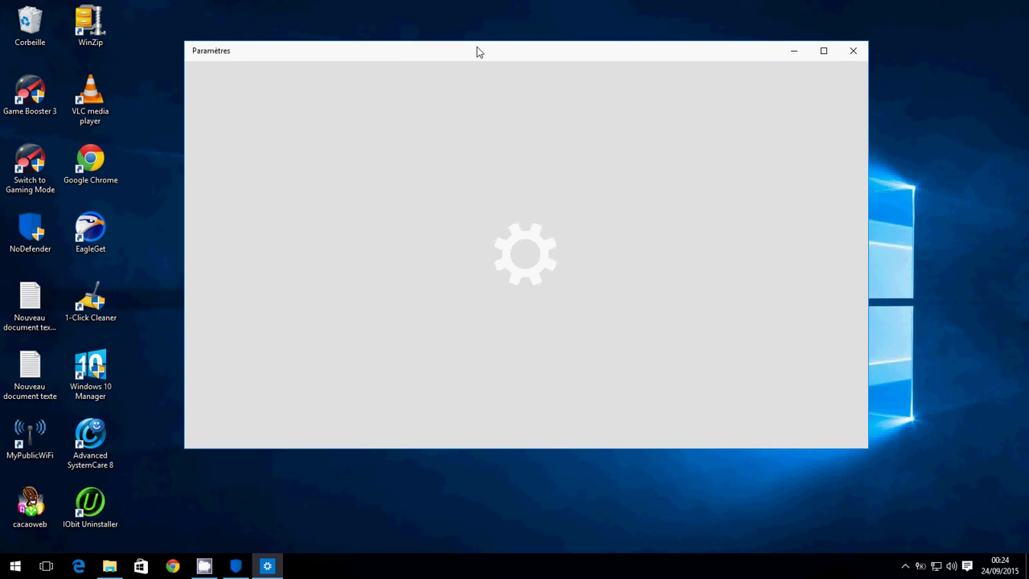
{"action": "left_click_drag", "start_coordinate": [477, 48], "coordinate": [297, 46]}
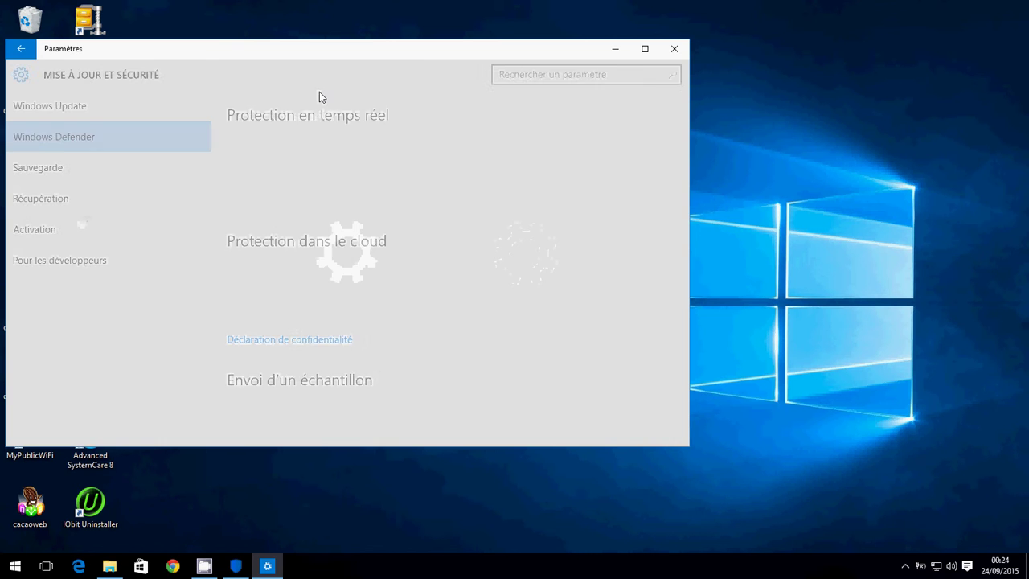
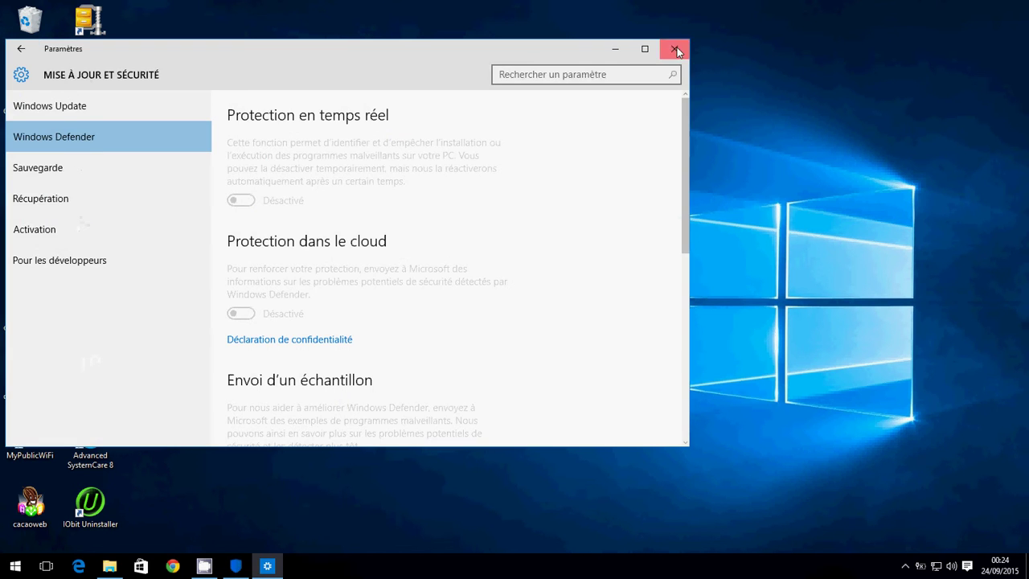
{"action": "left_click", "coordinate": [674, 49]}
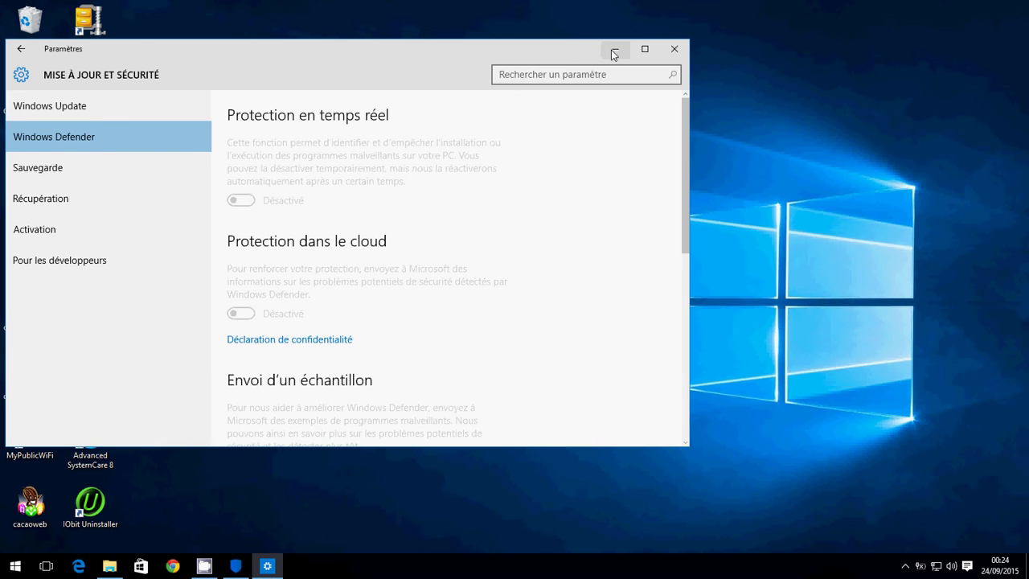
{"action": "left_click", "coordinate": [617, 51]}
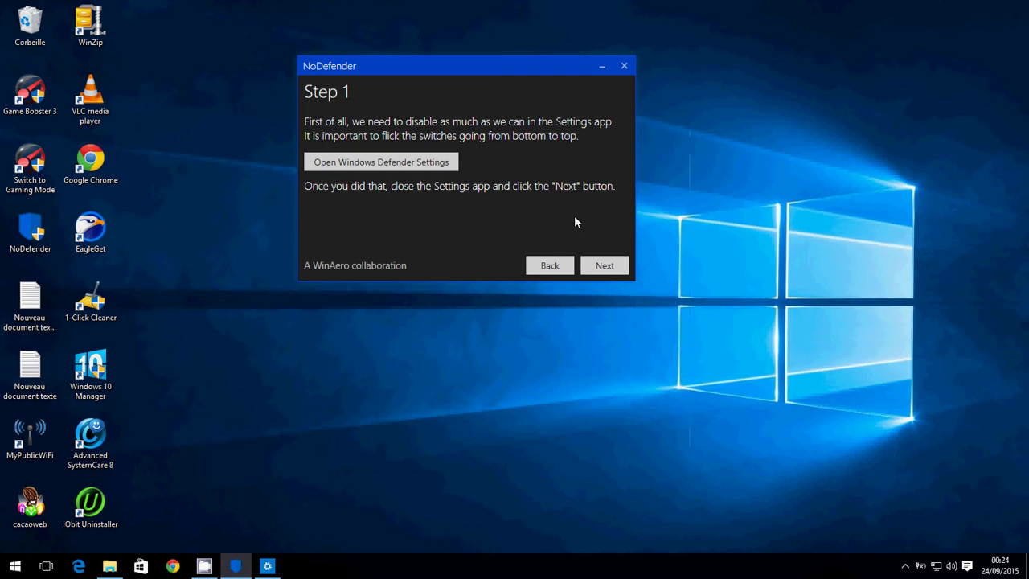
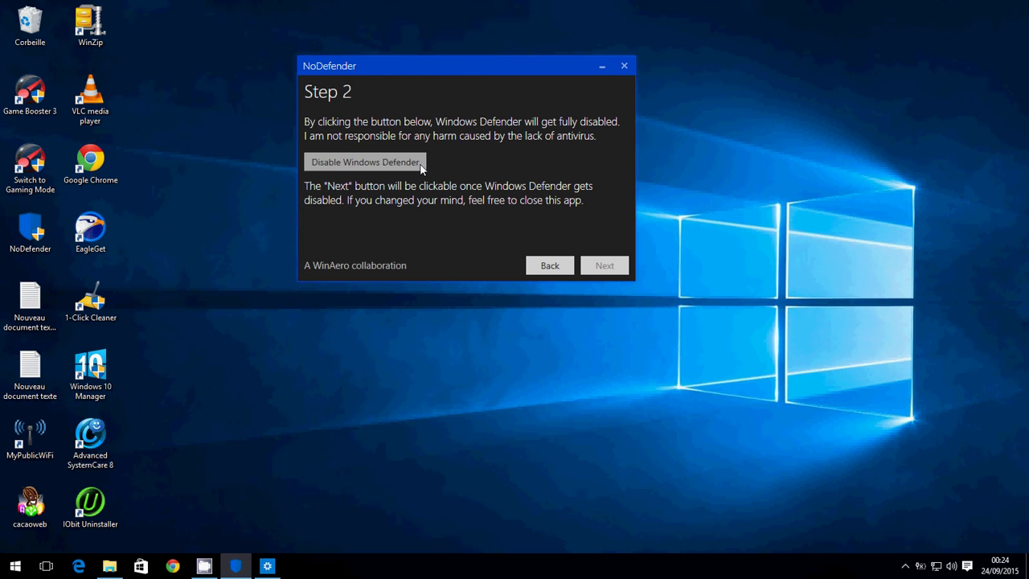
Try to disable Windows Defender in NoDefender's Step 2 and dismiss the program's error dialog
{"action": "left_click", "coordinate": [417, 164]}
{"action": "left_click", "coordinate": [596, 267]}
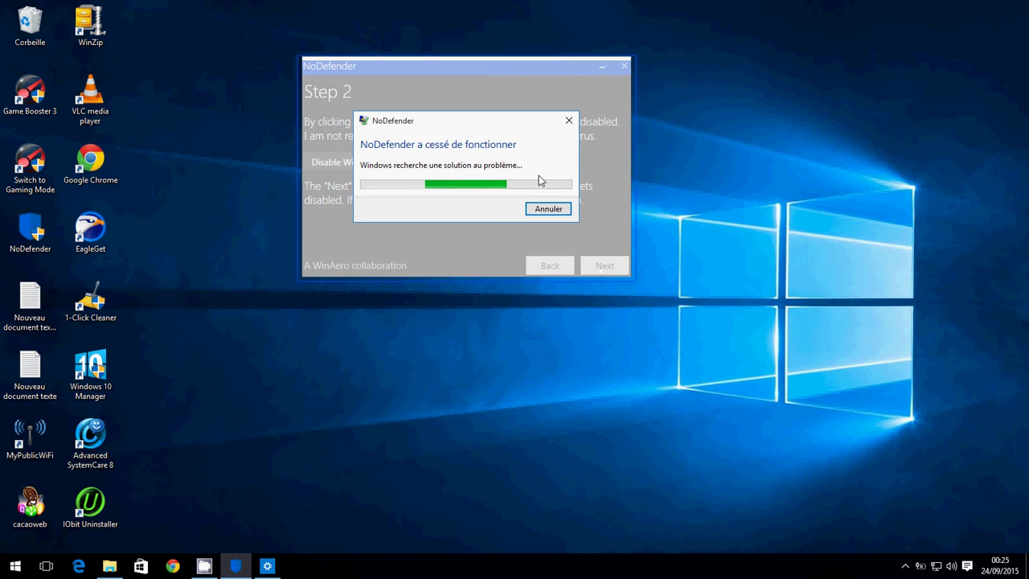
{"action": "left_click", "coordinate": [552, 209]}
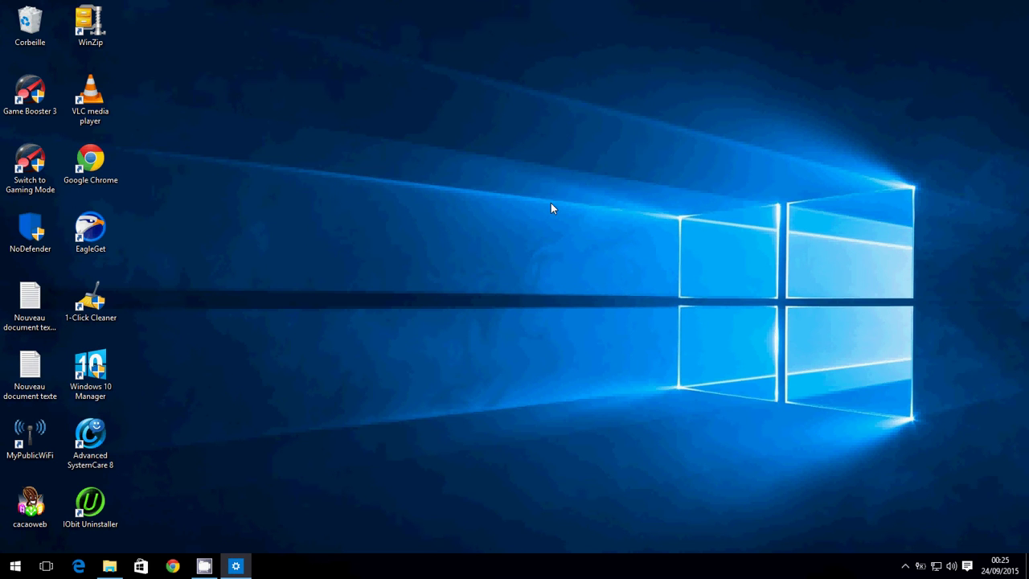
Restore the minimized settings window, recheck all the Windows Defender protection switches, and close the window
{"action": "left_click", "coordinate": [236, 566]}
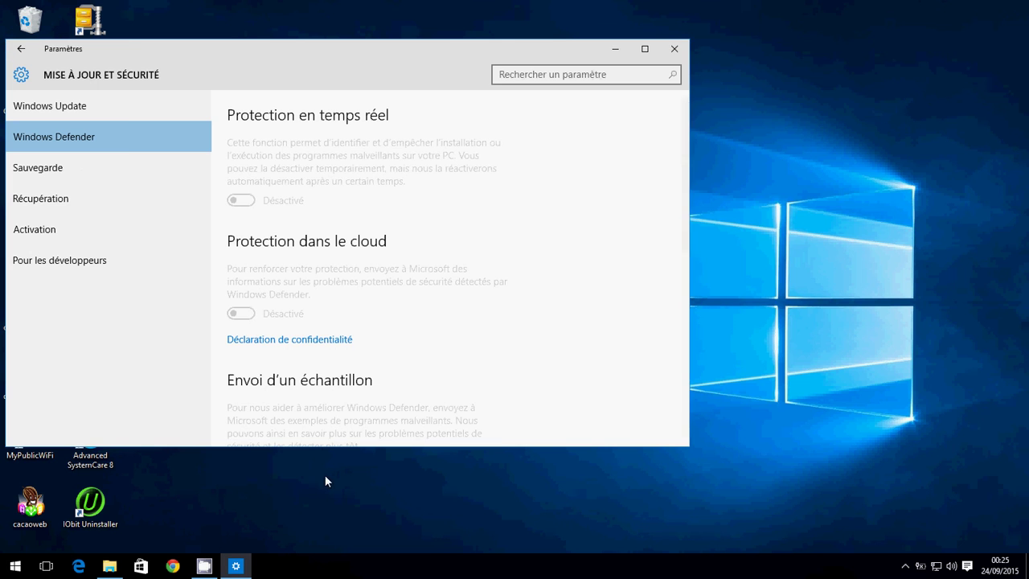
{"action": "left_click_drag", "start_coordinate": [406, 51], "coordinate": [549, 34]}
{"action": "scroll", "coordinate": [477, 212], "scroll_direction": "down", "scroll_amount": 5}
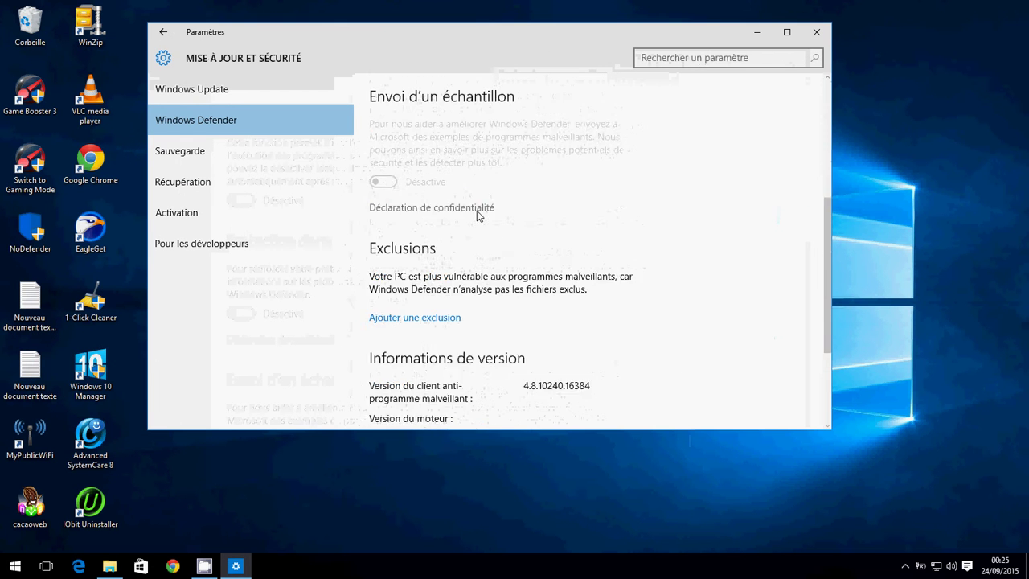
{"action": "scroll", "coordinate": [476, 210], "scroll_direction": "up", "scroll_amount": 4}
{"action": "scroll", "coordinate": [477, 209], "scroll_direction": "up", "scroll_amount": 1}
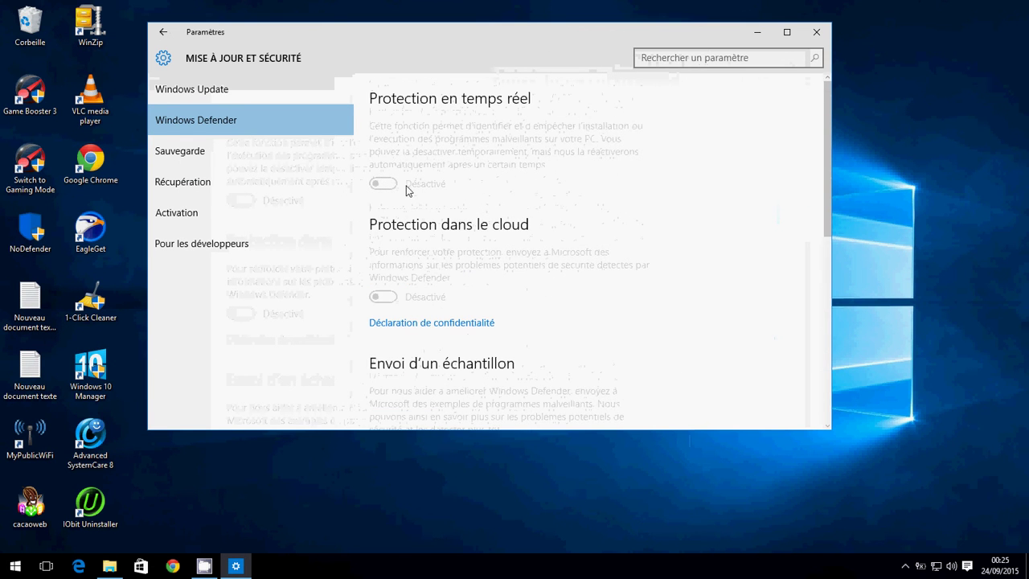
{"action": "scroll", "coordinate": [409, 192], "scroll_direction": "down", "scroll_amount": 3}
{"action": "scroll", "coordinate": [408, 189], "scroll_direction": "up", "scroll_amount": 3}
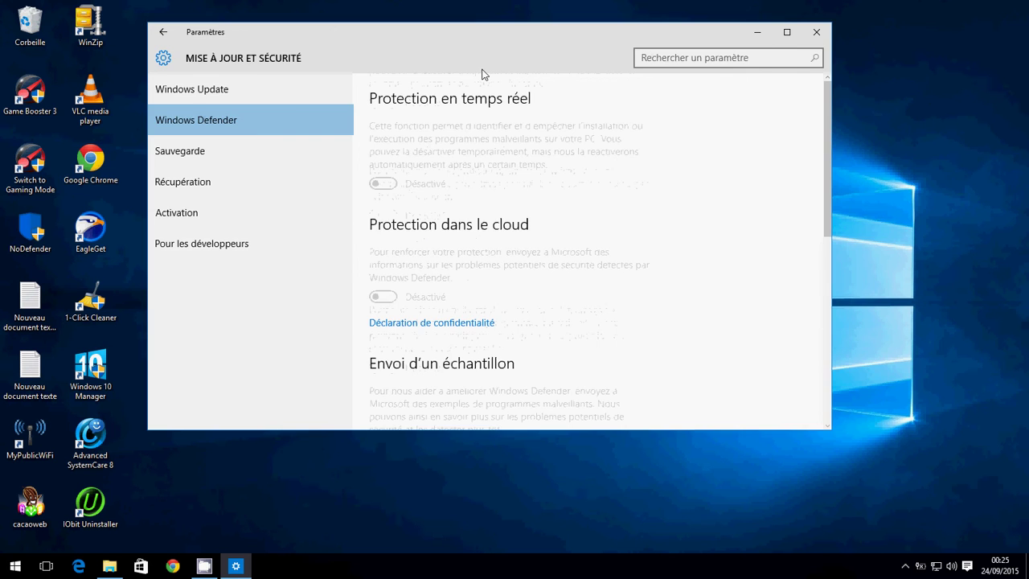
{"action": "left_click_drag", "start_coordinate": [474, 34], "coordinate": [721, 33]}
{"action": "left_click", "coordinate": [869, 37]}
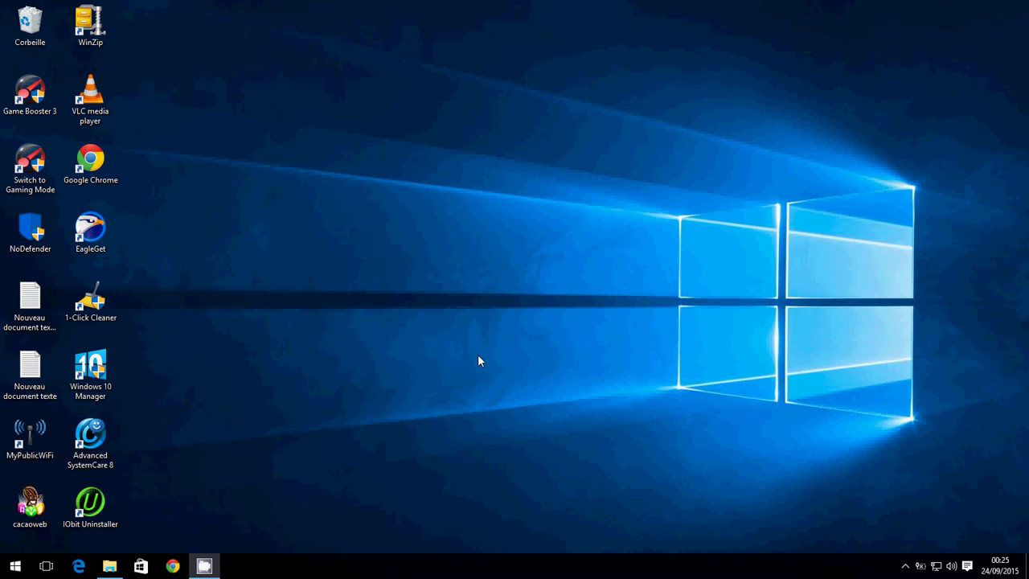
Open the Gestionnaire des tâches, look through the background and Windows processes, and close it
{"action": "right_click", "coordinate": [390, 564]}
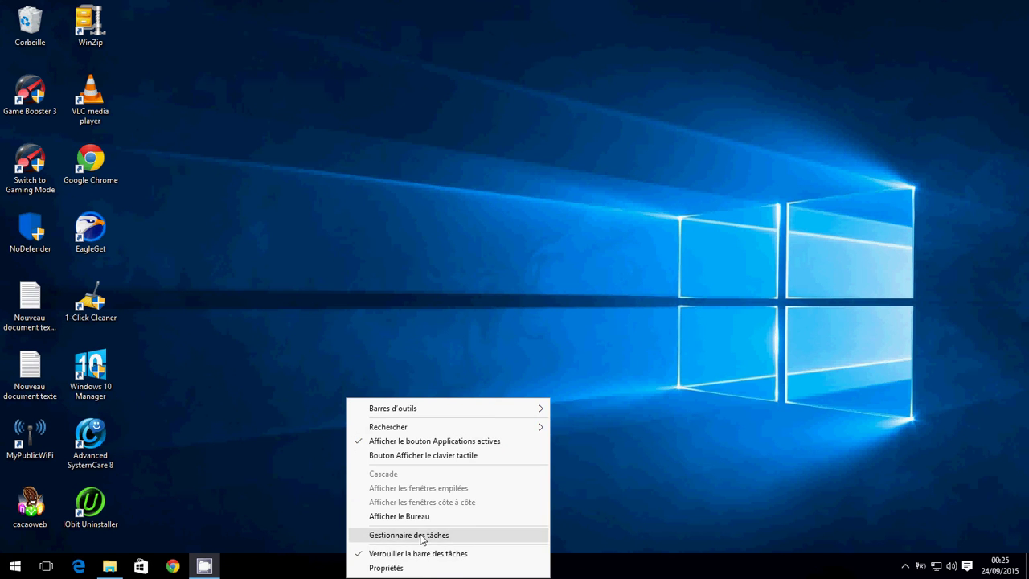
{"action": "left_click", "coordinate": [419, 534]}
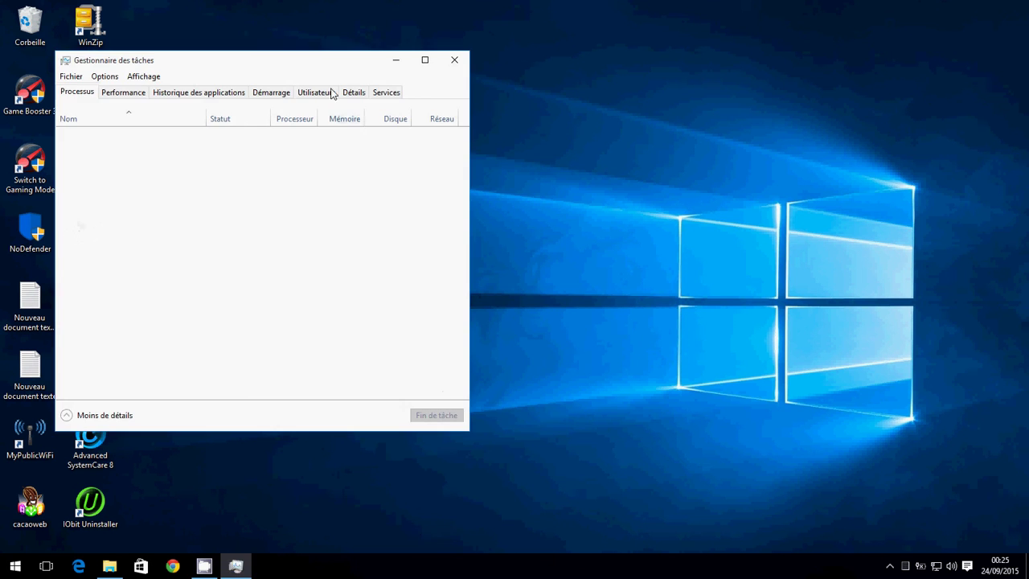
{"action": "left_click_drag", "start_coordinate": [319, 63], "coordinate": [467, 42]}
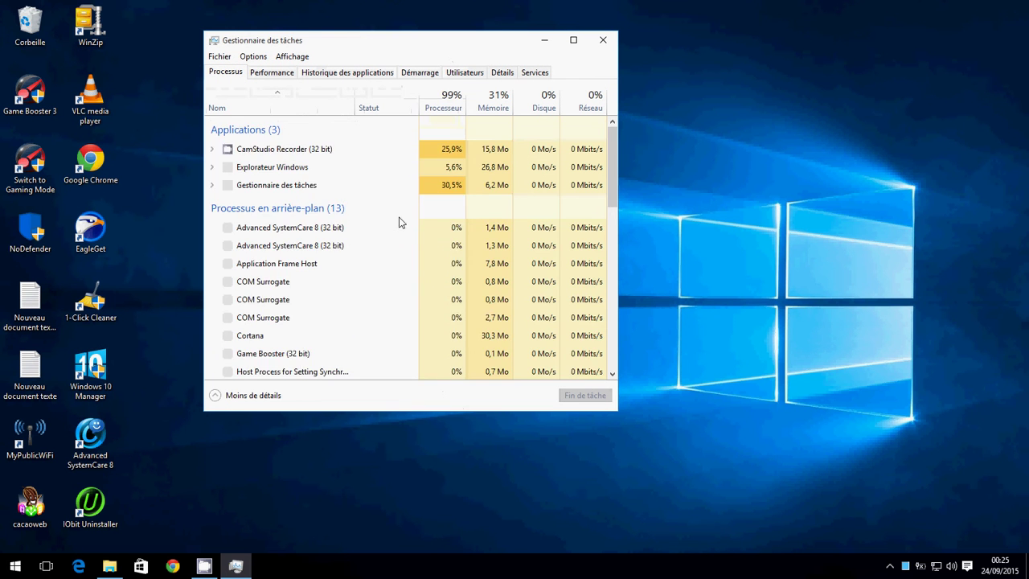
{"action": "scroll", "coordinate": [397, 229], "scroll_direction": "down", "scroll_amount": 2}
{"action": "scroll", "coordinate": [397, 229], "scroll_direction": "down", "scroll_amount": 4}
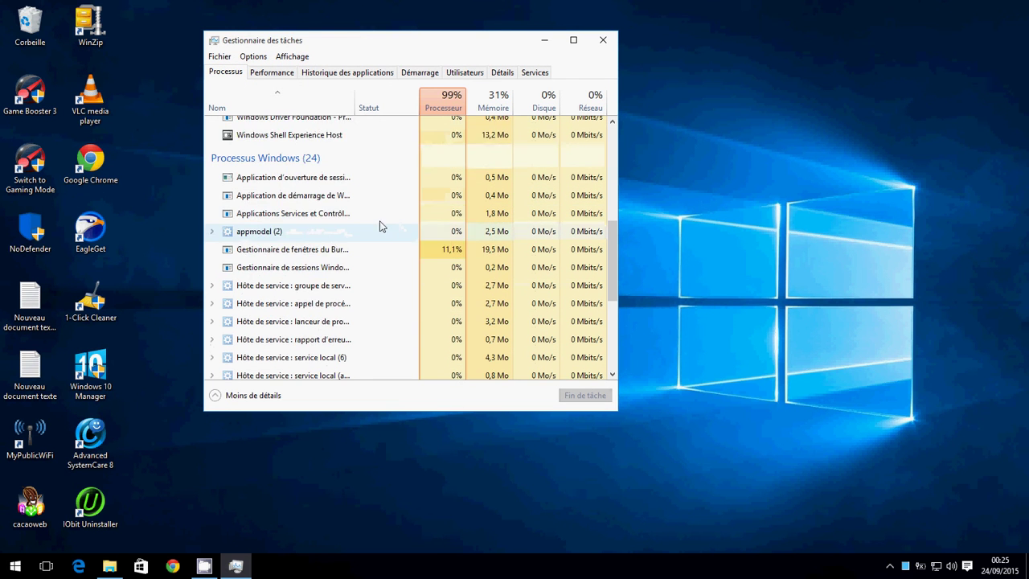
{"action": "scroll", "coordinate": [318, 169], "scroll_direction": "up", "scroll_amount": 1}
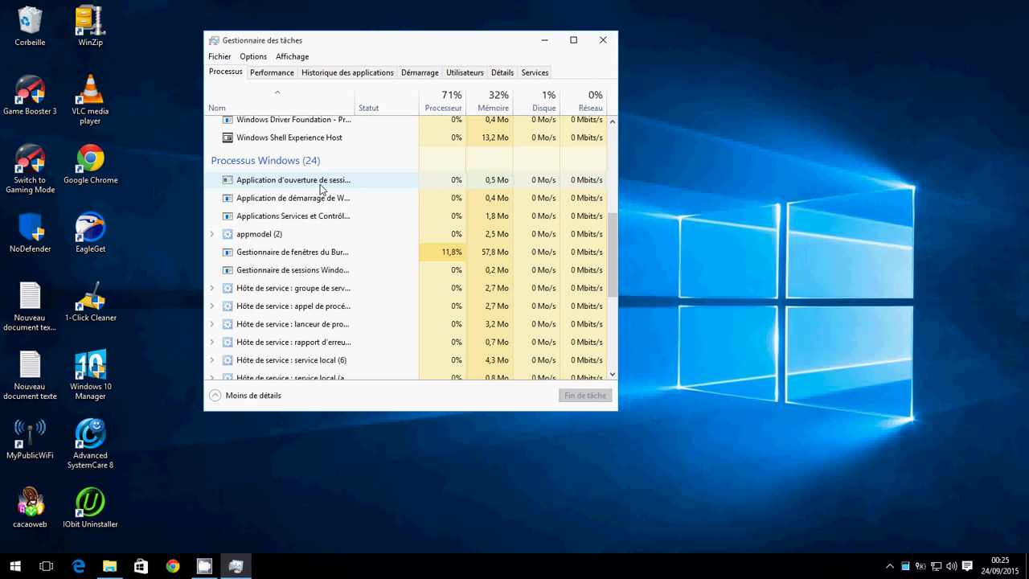
{"action": "left_click", "coordinate": [605, 41]}
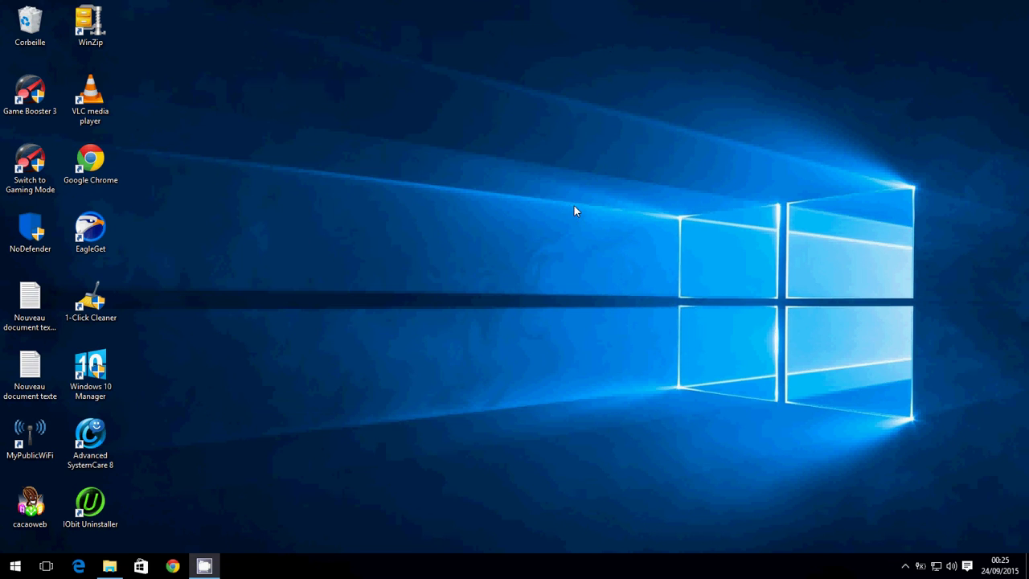
Check the hidden notification icons and bring up the CamStudio recorder window
{"action": "left_click", "coordinate": [906, 567]}
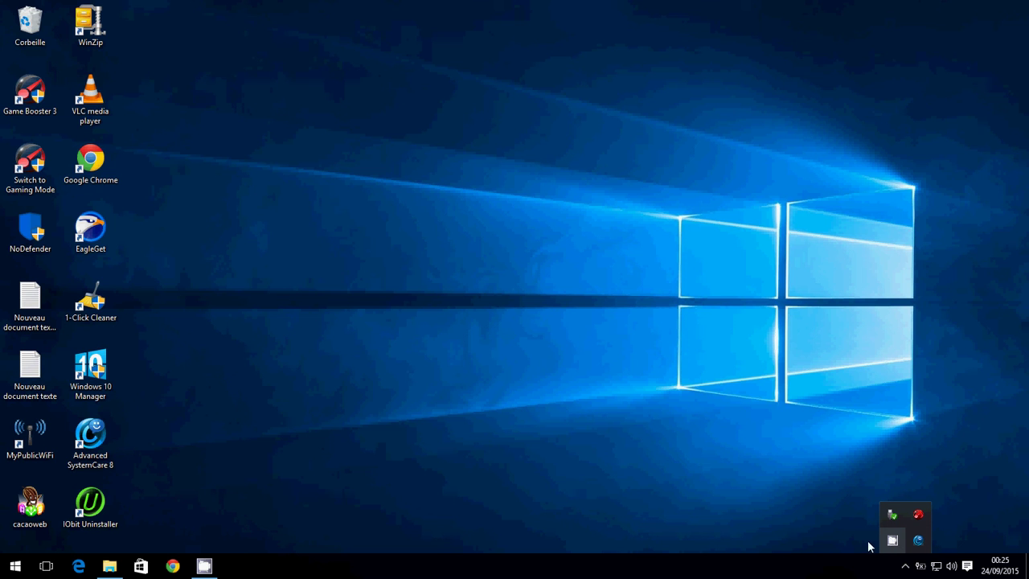
{"action": "left_click", "coordinate": [205, 567]}
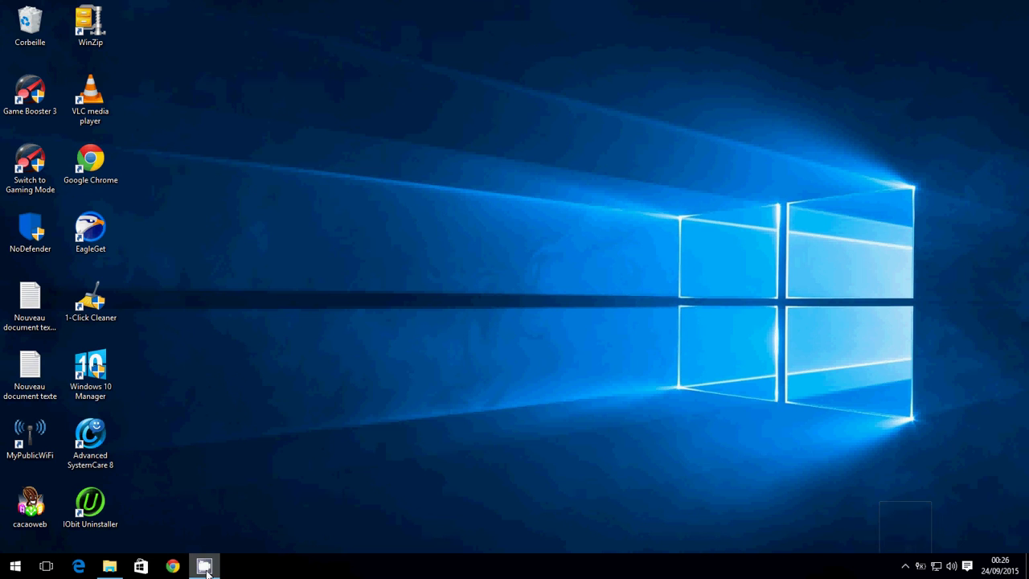
{"action": "left_click", "coordinate": [907, 567]}
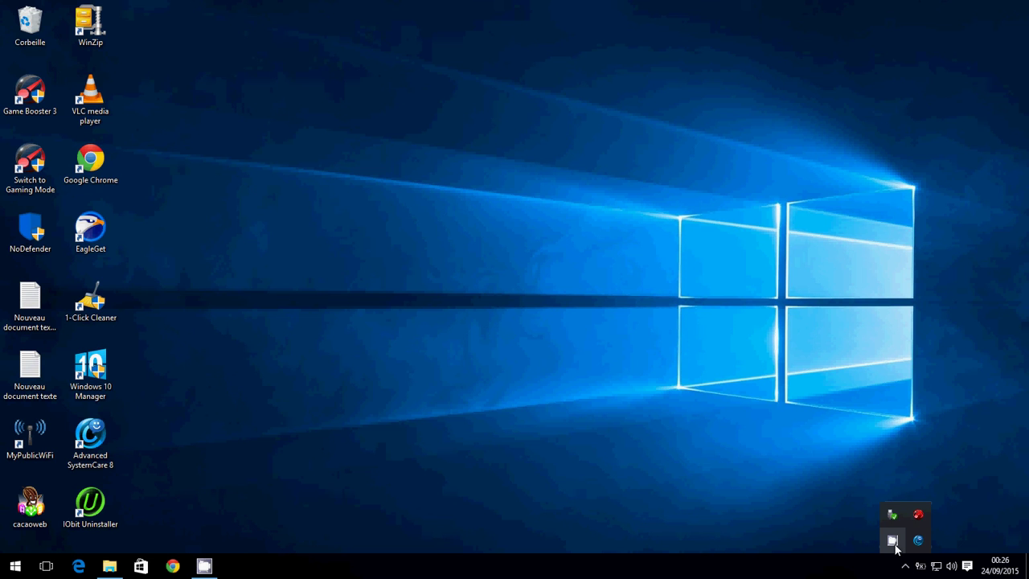
{"action": "left_click", "coordinate": [893, 544]}
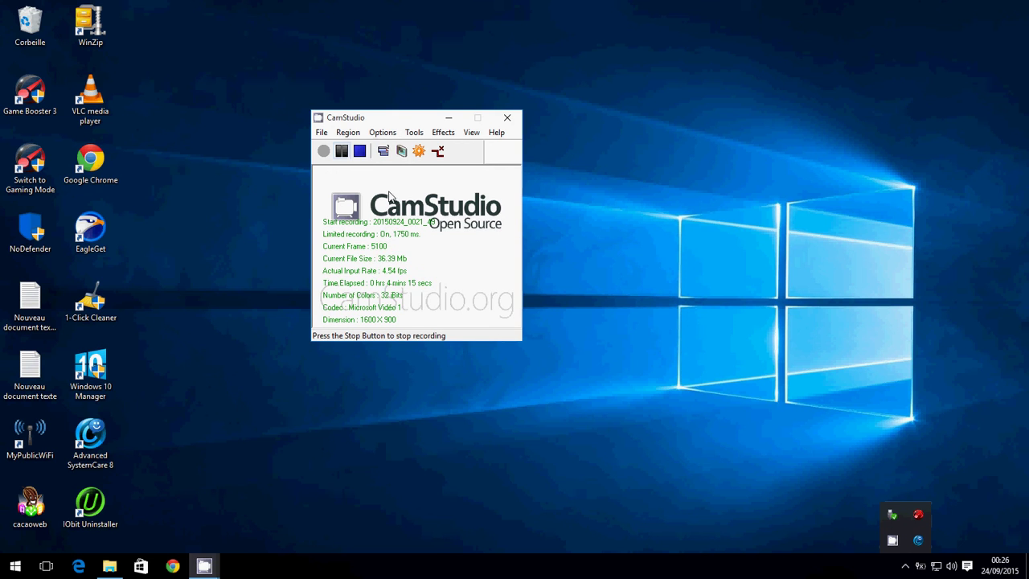